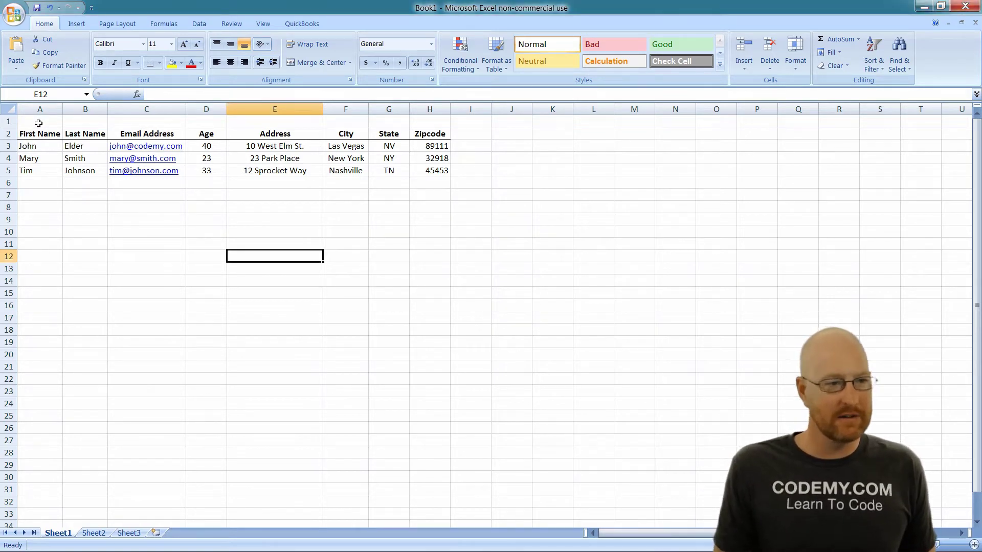
Step: Highlight the whole contact table, then the first contact's row and the First Name column
left_click_drag(38, 123, 441, 230)
left_click(560, 202)
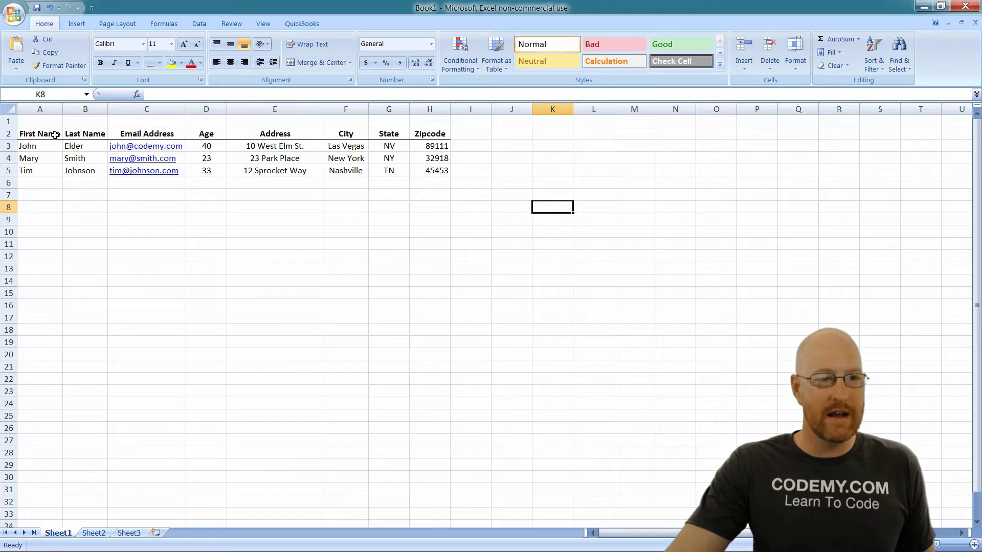
left_click(30, 125)
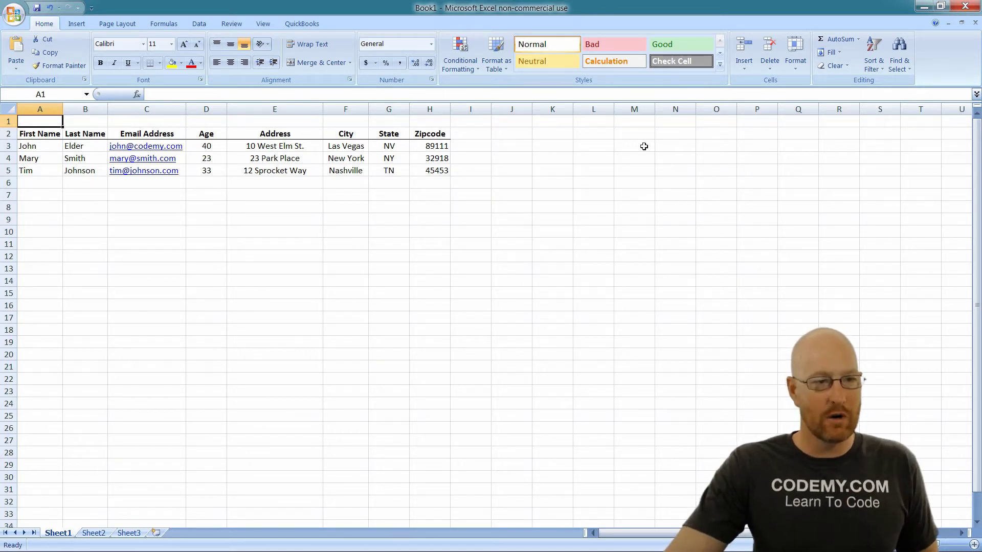
left_click(23, 148)
key("ctrl+shift+Right")
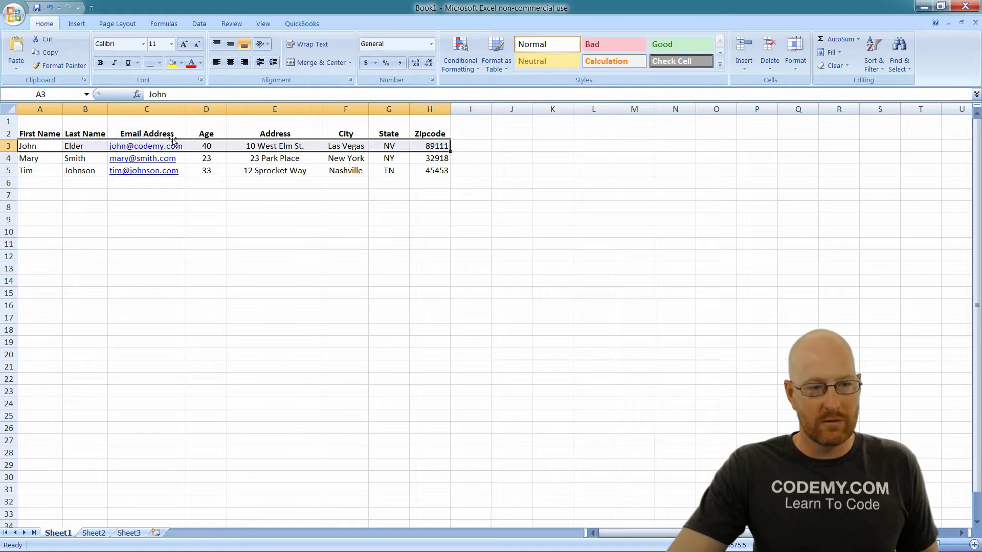
left_click_drag(44, 124, 44, 177)
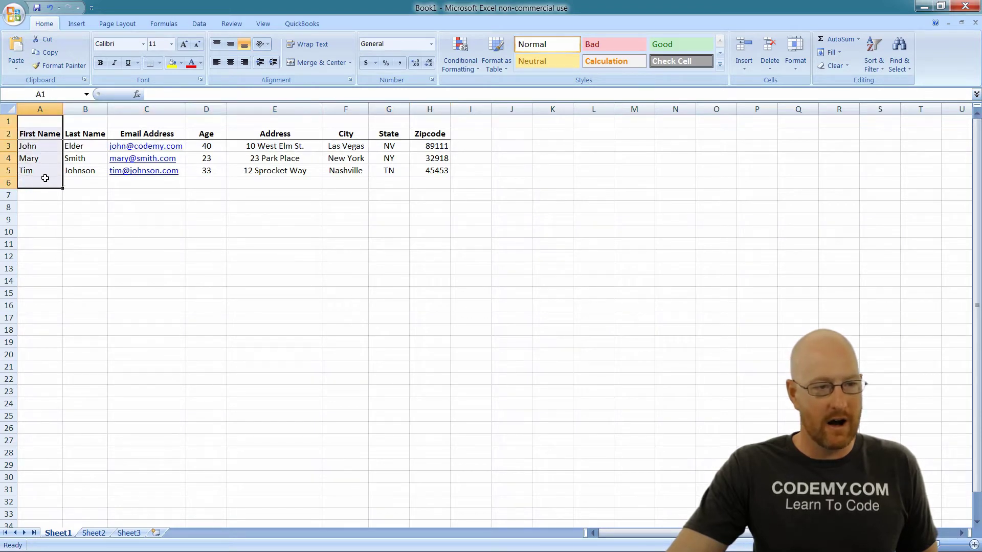
left_click(93, 199)
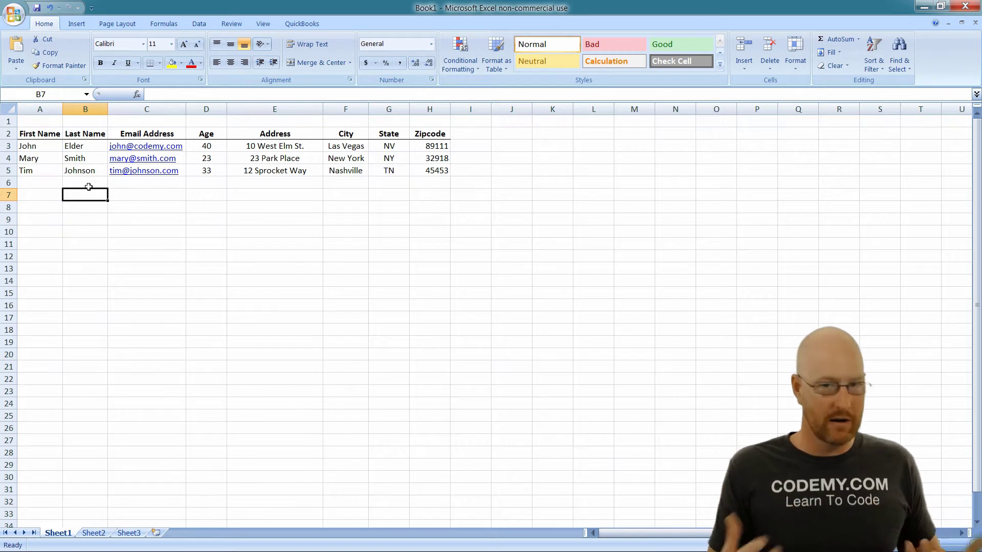
Step: Step through the first contact's fields from first name to Zipcode, then highlight the top Age values
left_click(28, 146)
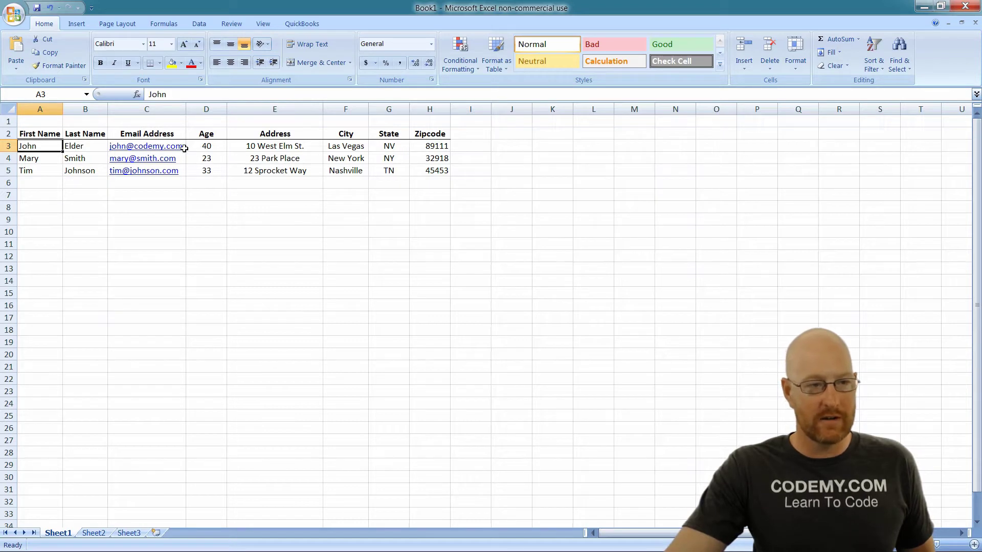
left_click(83, 147)
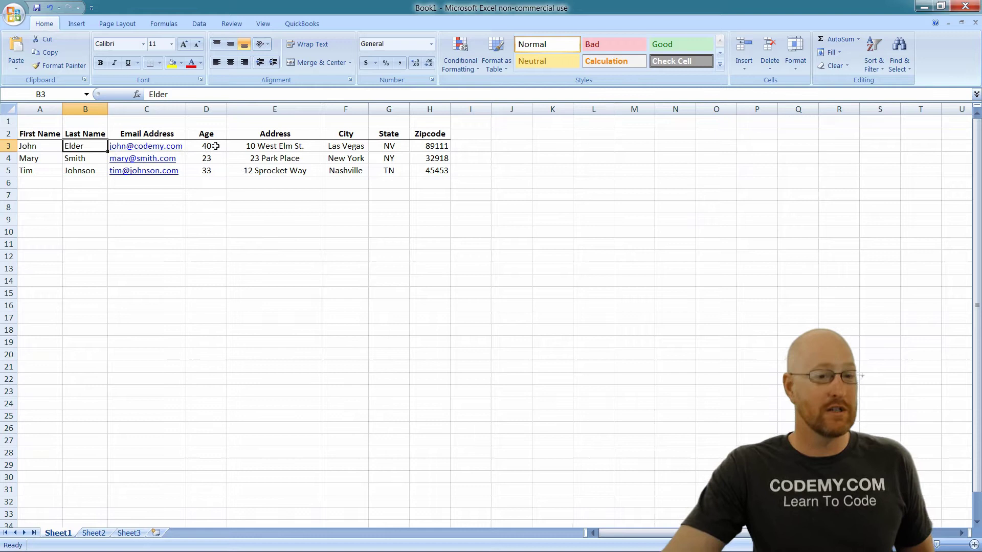
left_click(280, 147)
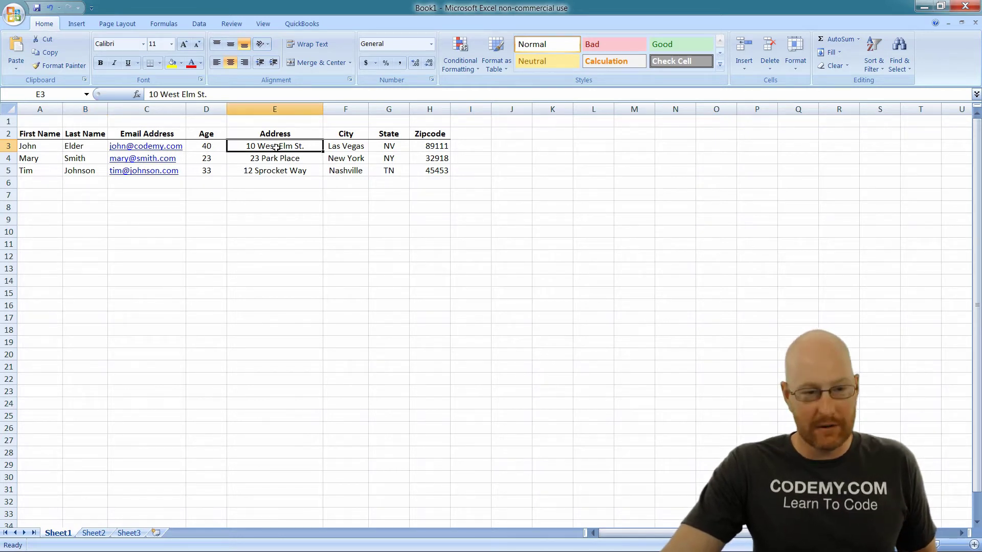
left_click(347, 148)
left_click(393, 146)
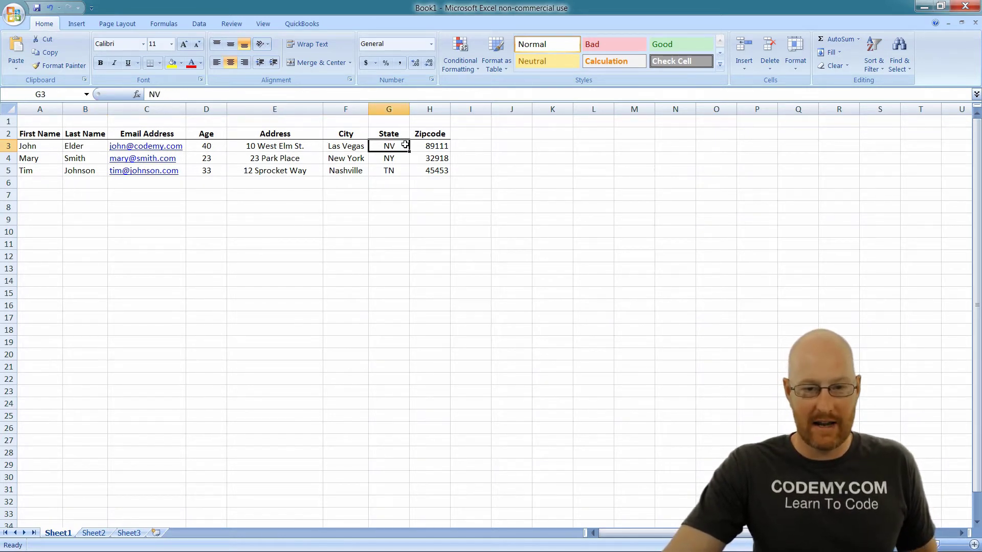
left_click(437, 148)
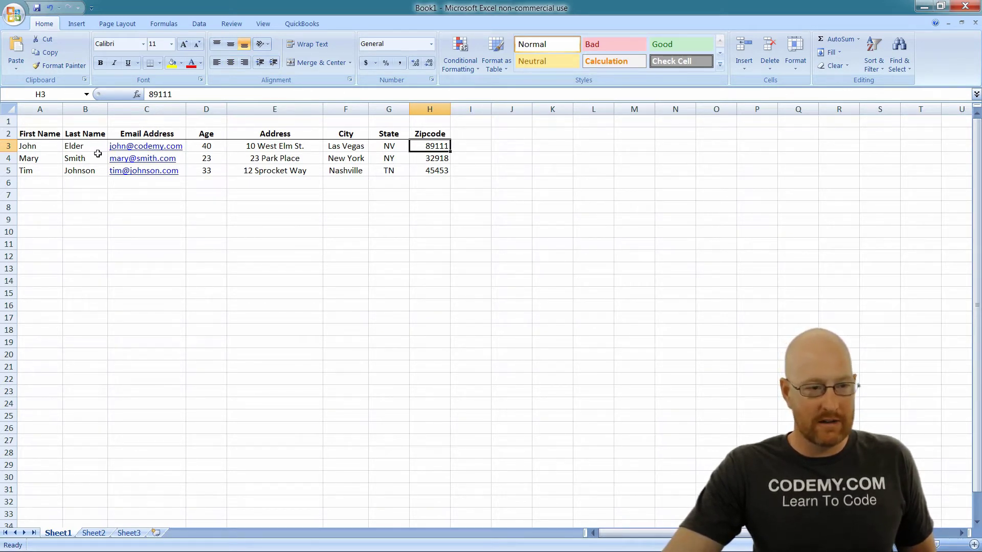
left_click(49, 148)
left_click_drag(219, 159, 219, 151)
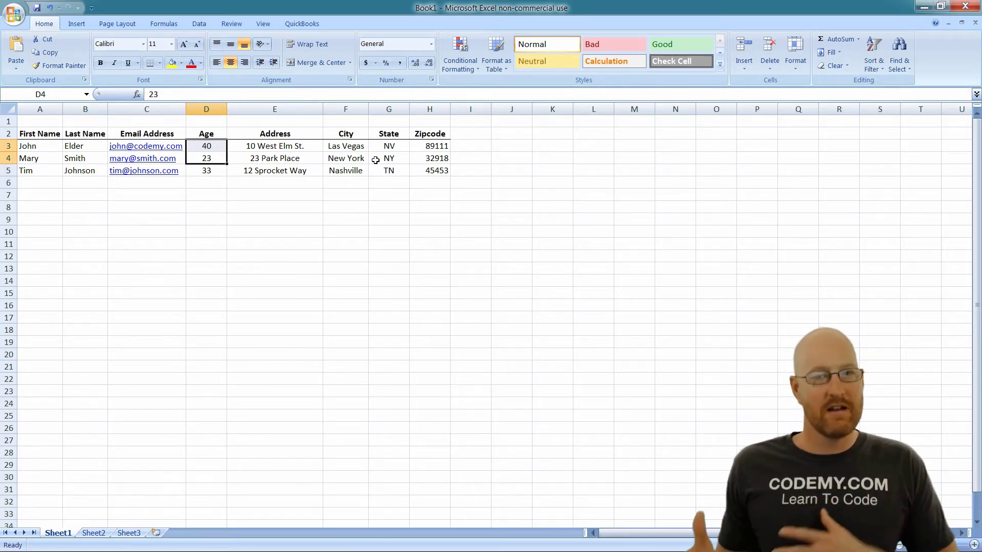
Step: Point out the First Name and Last Name headers and walk through the Last Name column
left_click(42, 134)
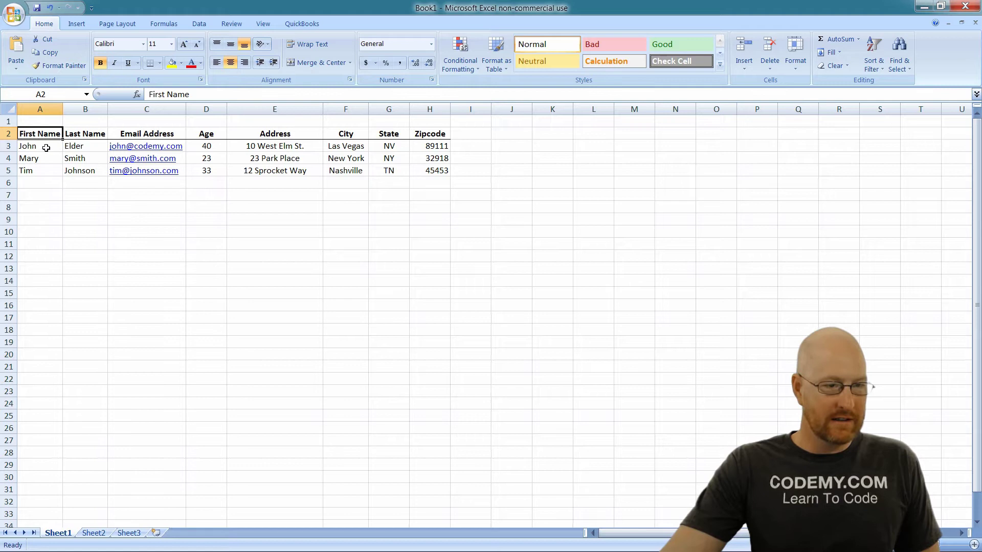
left_click(45, 147)
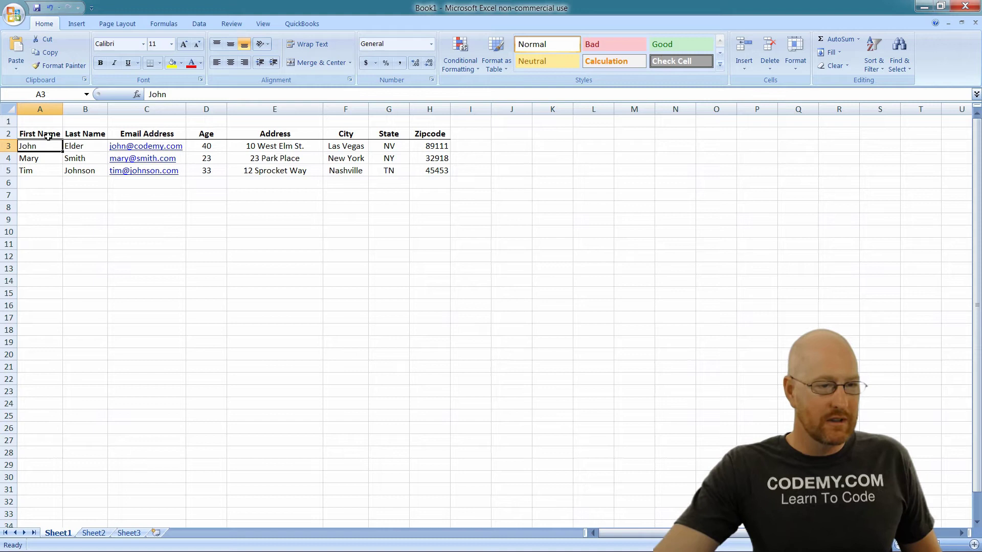
left_click(82, 146)
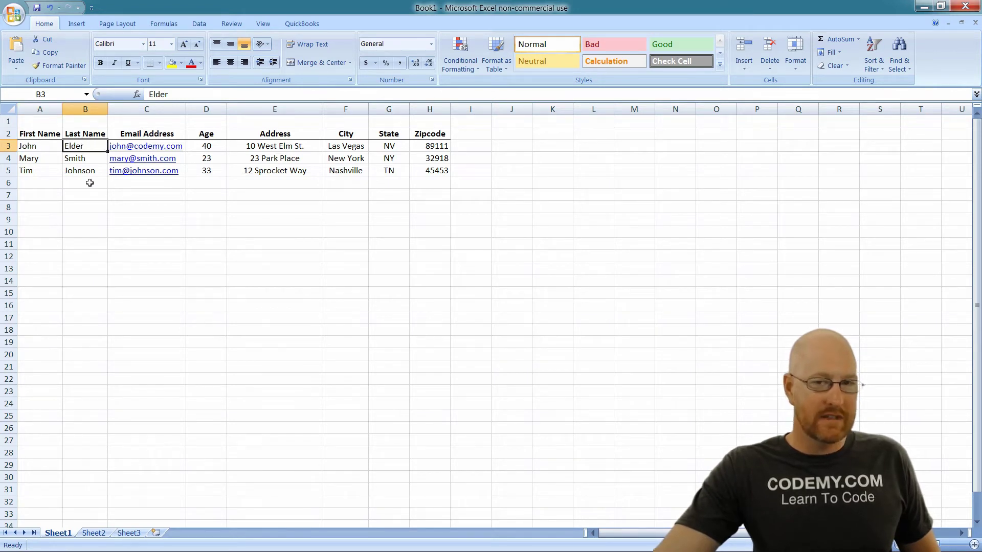
left_click(87, 133)
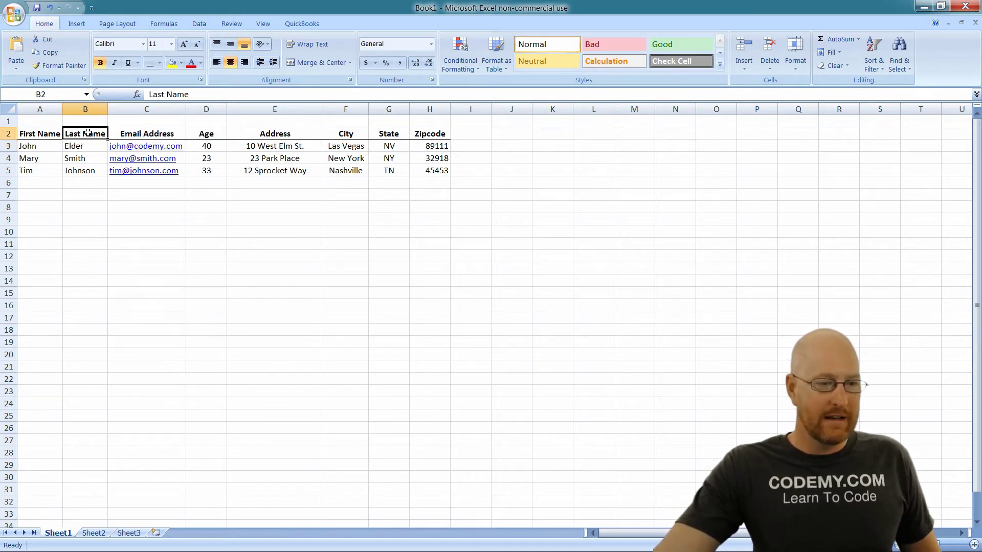
key("Down")
key("Down")
key("Down")
key("Down")
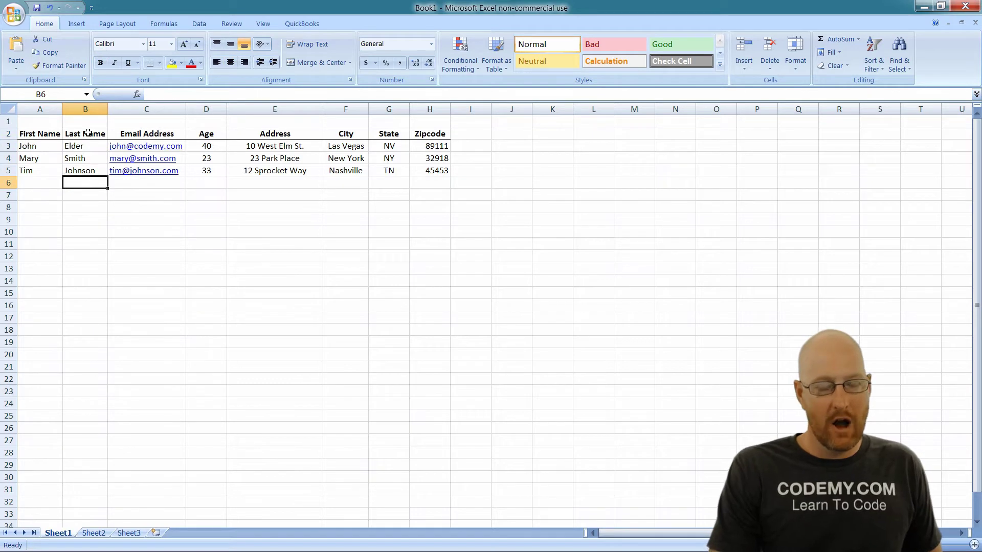
key("Up")
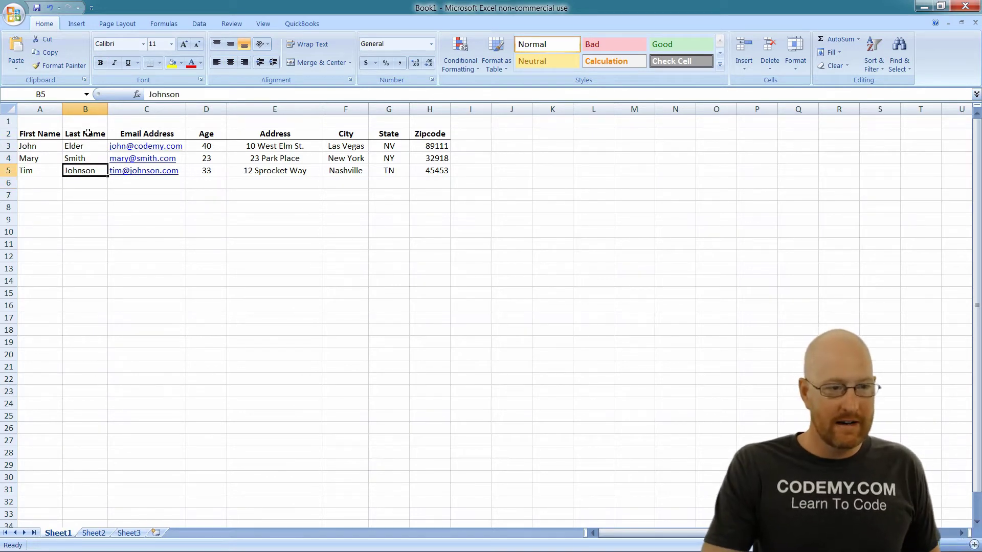
key("Up")
key("Up")
key("Up")
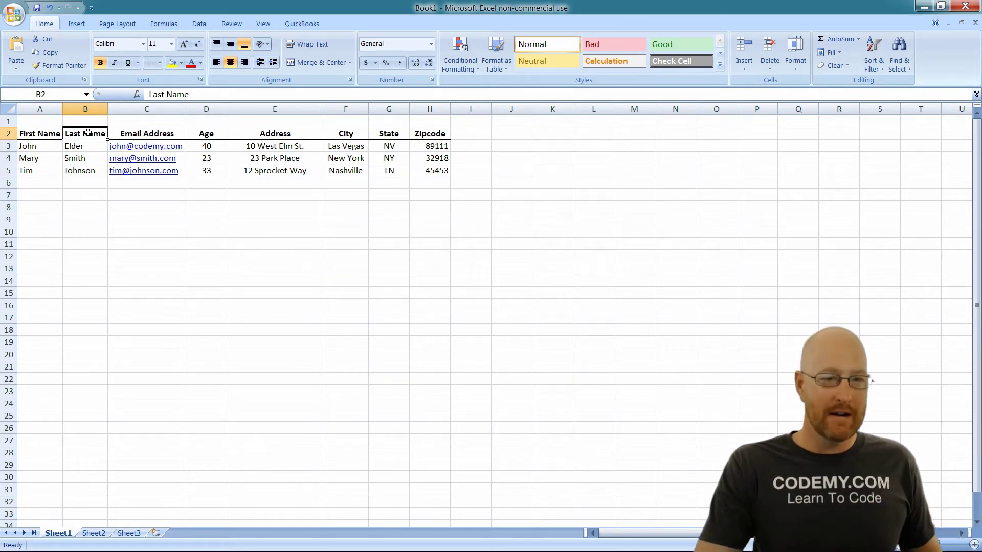
key("Down")
key("Down")
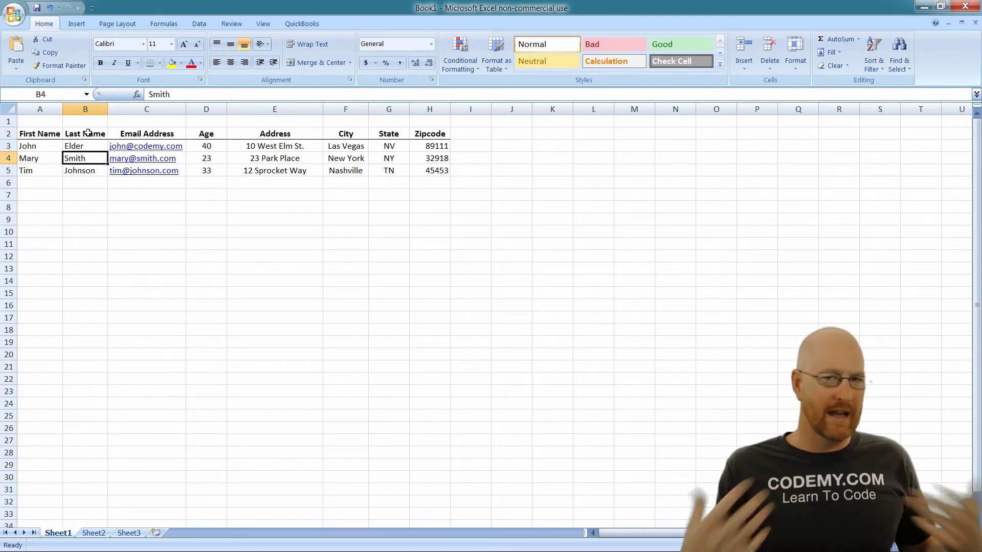
key("Right")
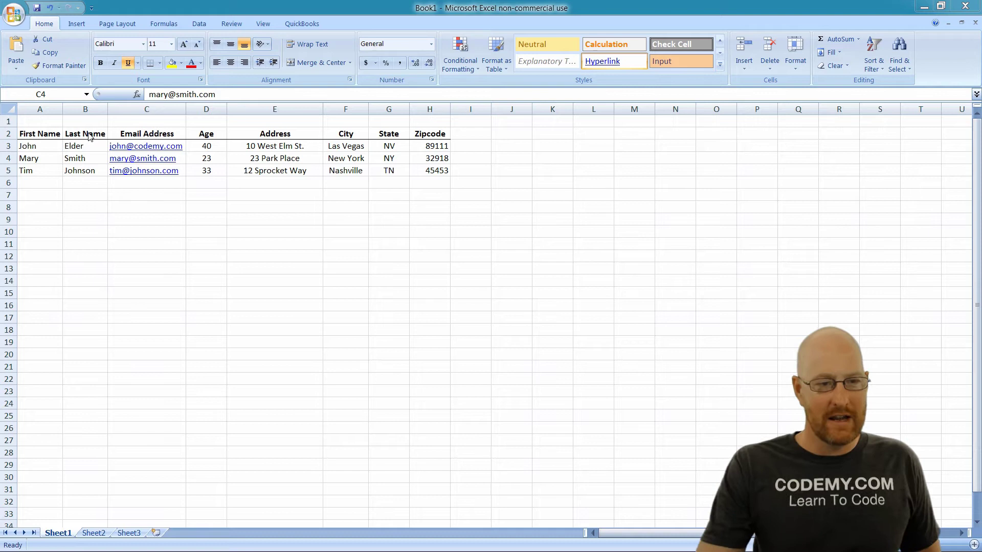
Step: Point out the second and third contacts' ages, then deselect onto an empty cell
left_click(216, 154)
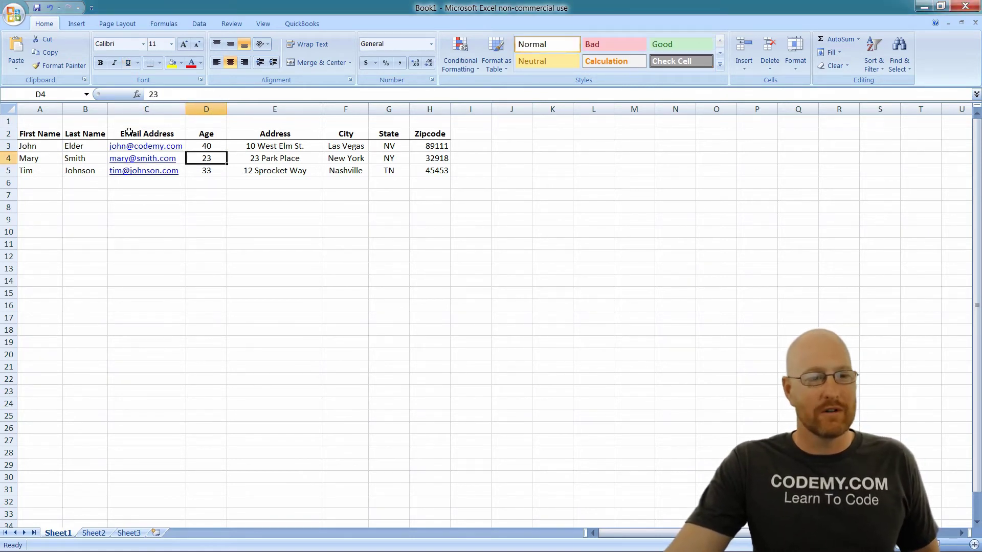
left_click(220, 172)
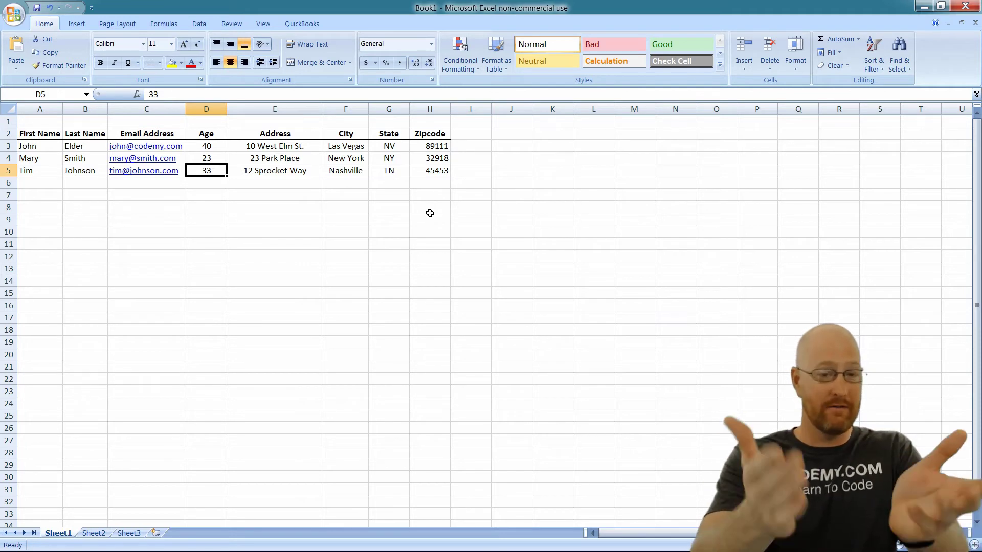
left_click(347, 184)
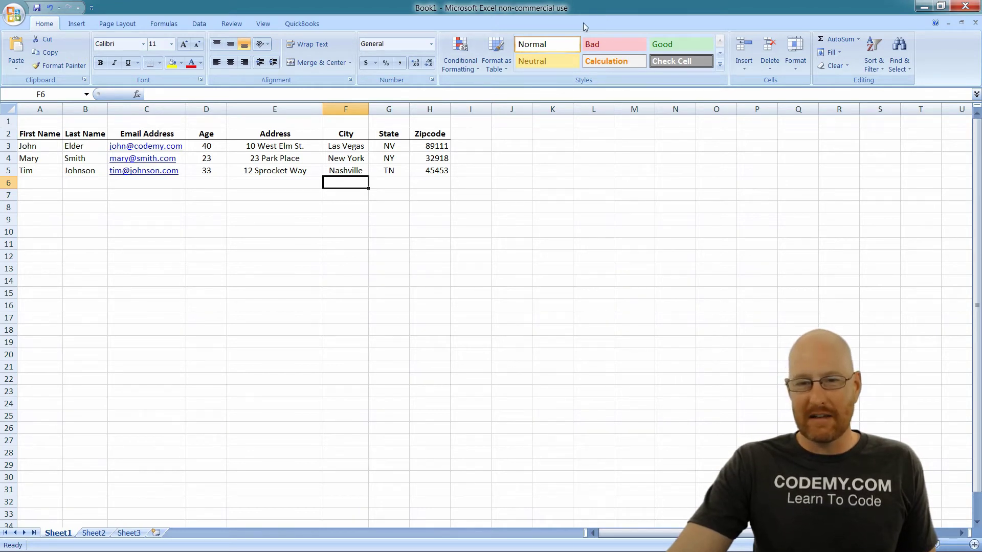
left_click(212, 159)
left_click(171, 197)
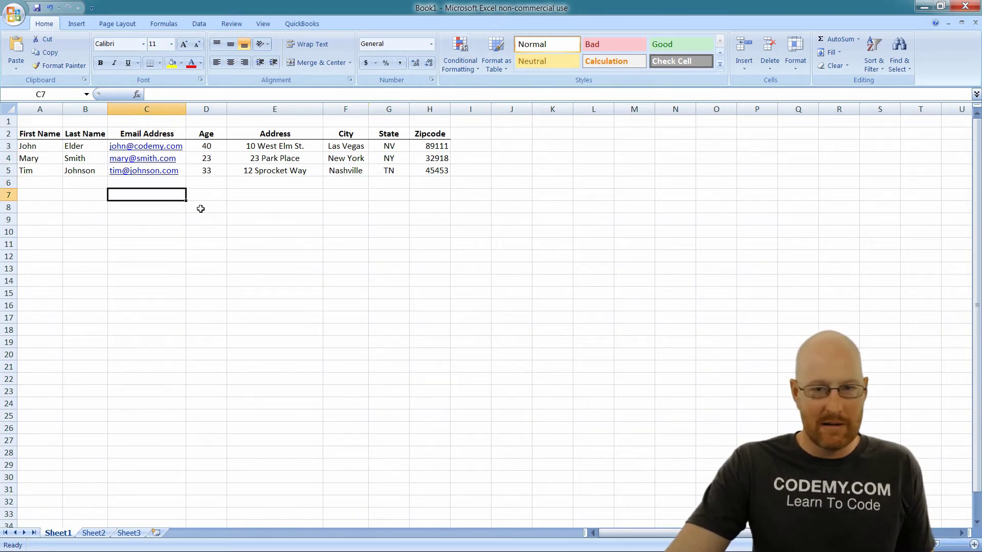
left_click(59, 193)
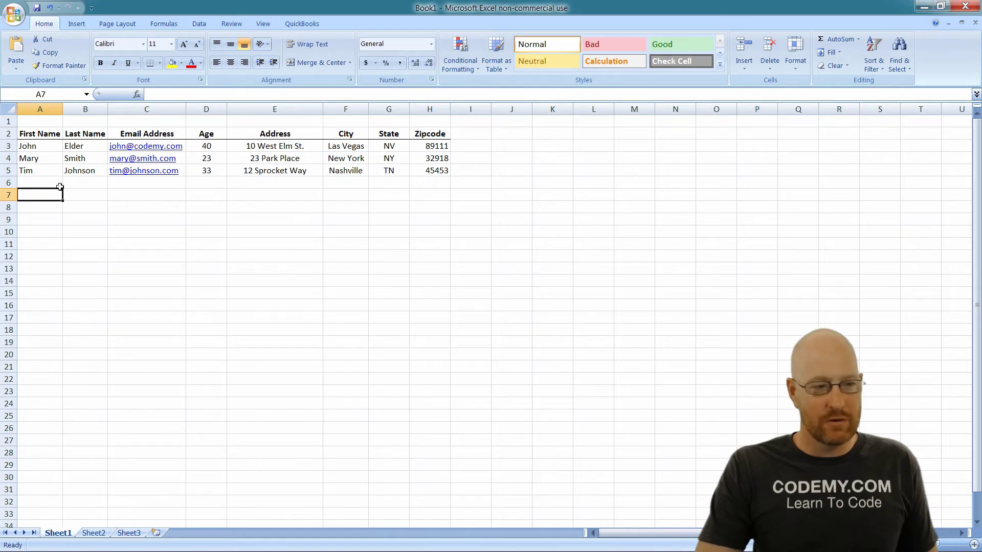
left_click(59, 186)
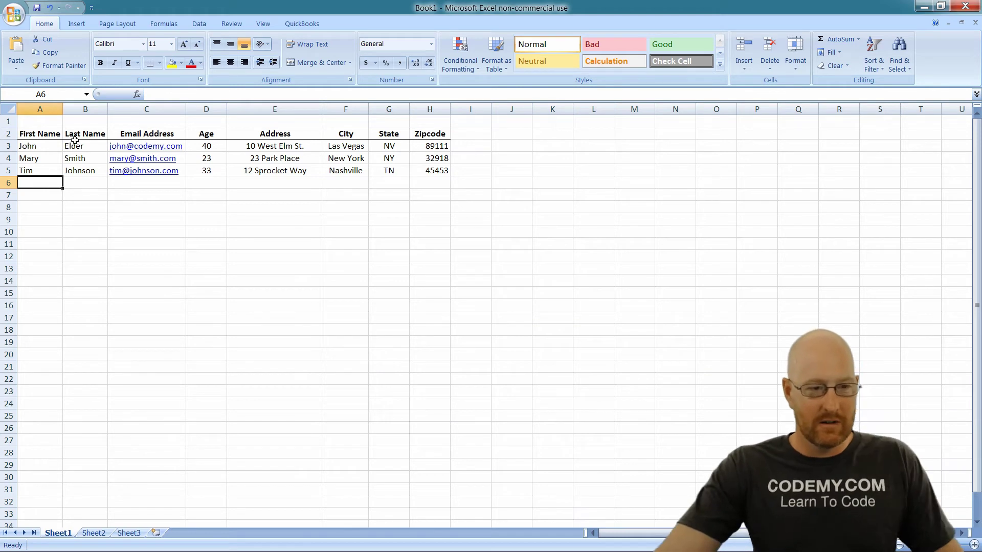
Step: Enter placeholder text on Sheet2 and Sheet3 to show they are separate sheets
left_click(93, 536)
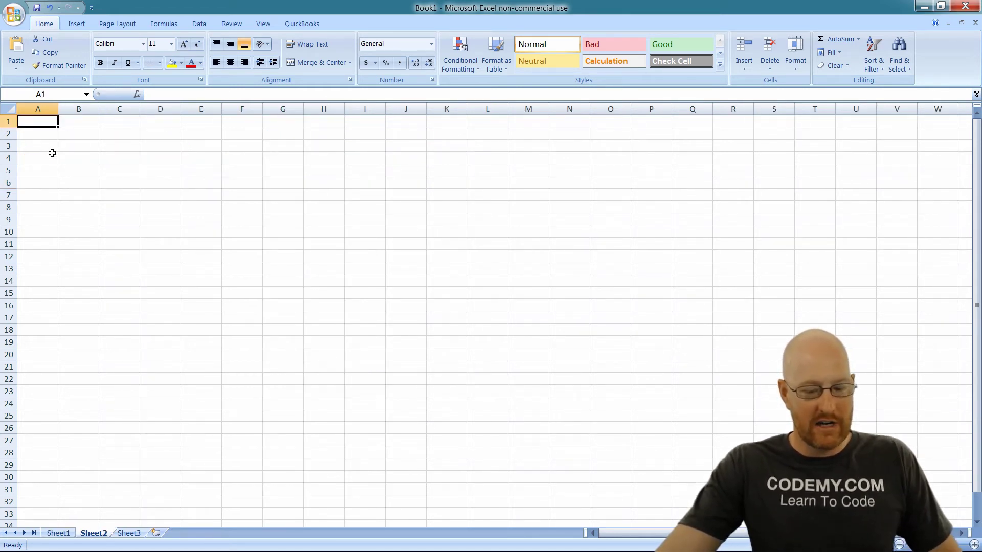
type("kdsksdjfksdf")
key("Tab")
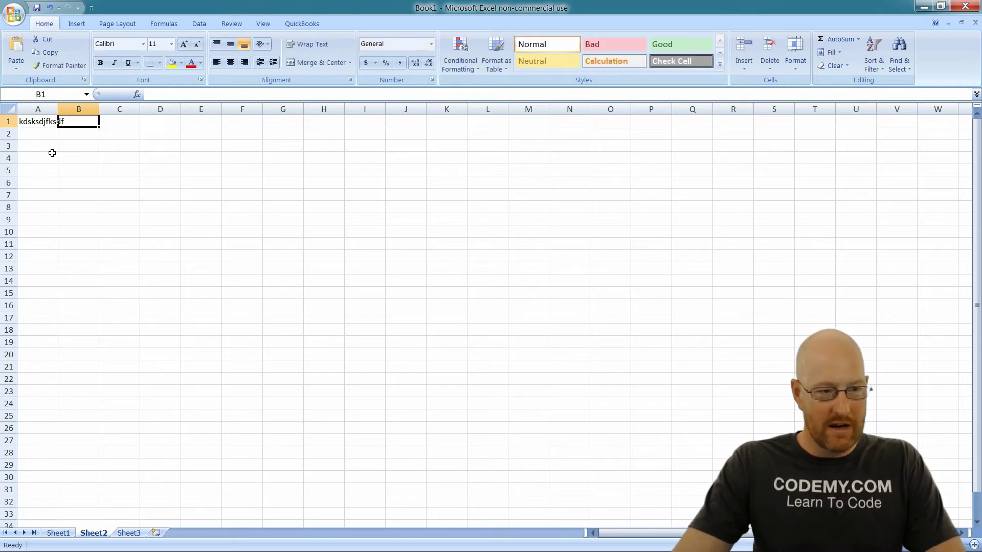
type("fsdfds")
left_click(130, 535)
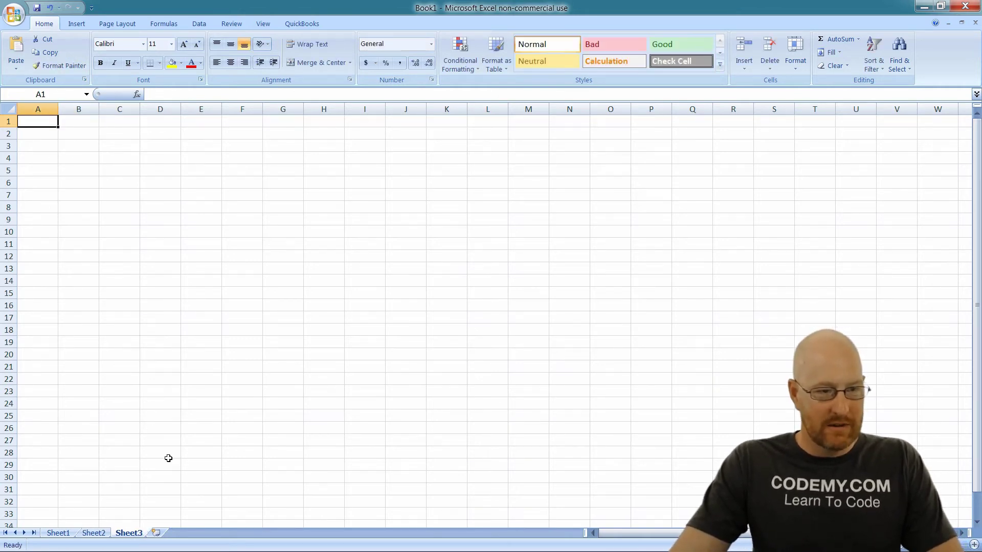
type("fdsfg")
Step: Cycle through Sheet1, Sheet2 and Sheet3, then insert two new worksheets, Sheet4 and Sheet5
left_click(60, 533)
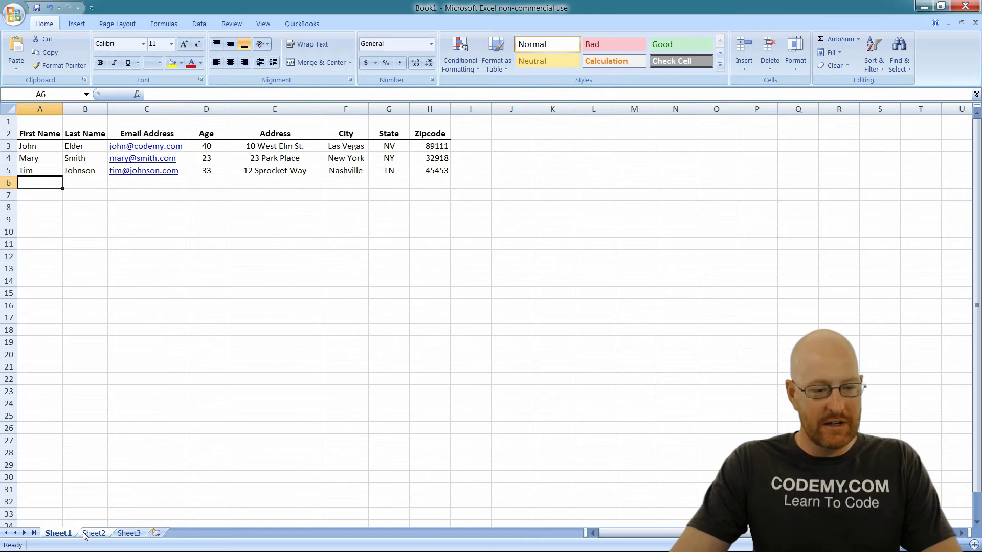
left_click(85, 535)
left_click(129, 534)
left_click(60, 534)
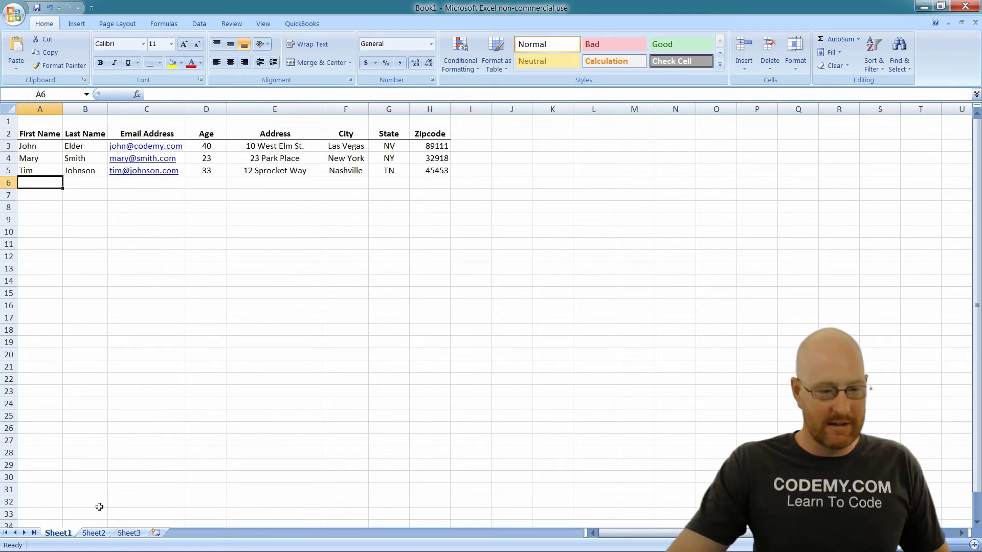
left_click(94, 533)
left_click(129, 533)
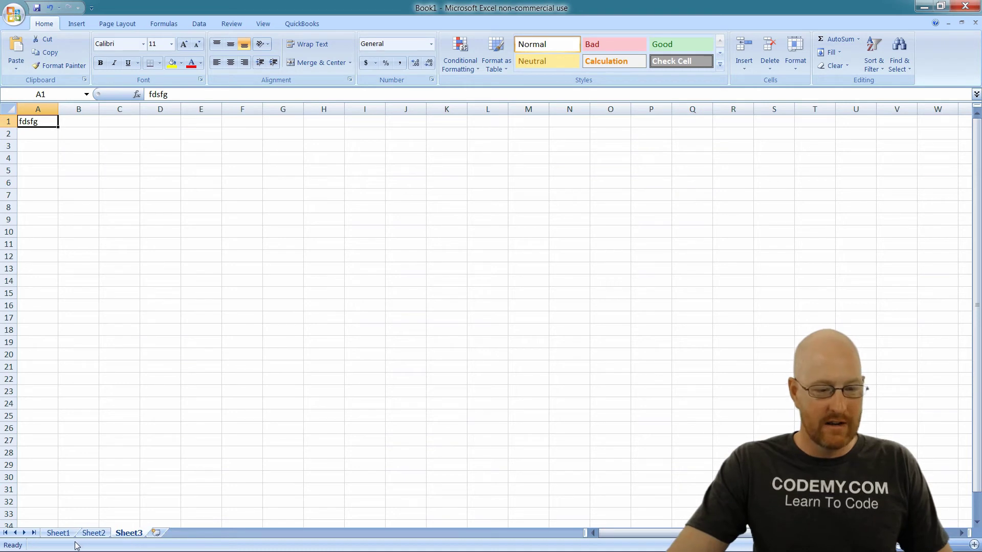
left_click(158, 533)
left_click(192, 534)
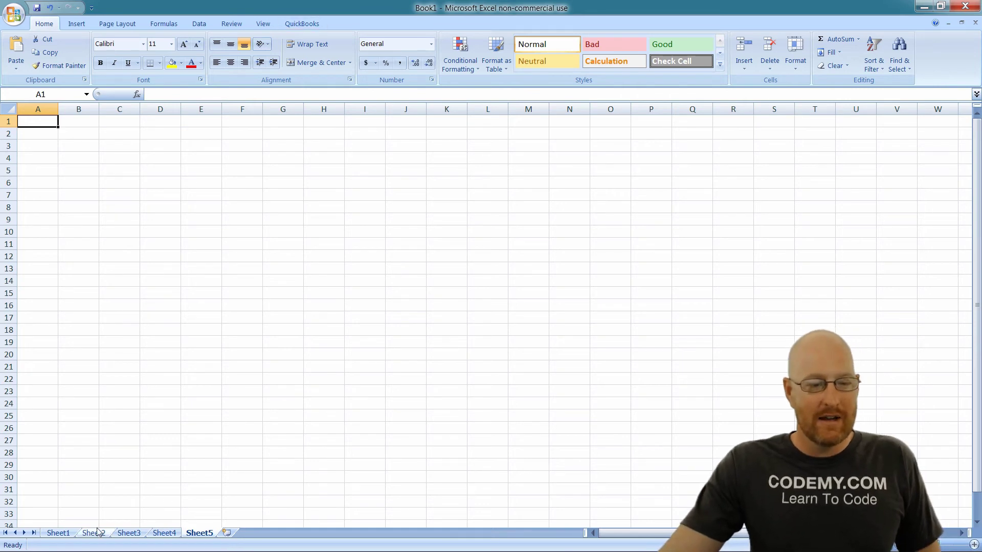
Step: Return to Sheet1 and select the first and second records' name cells
left_click(58, 533)
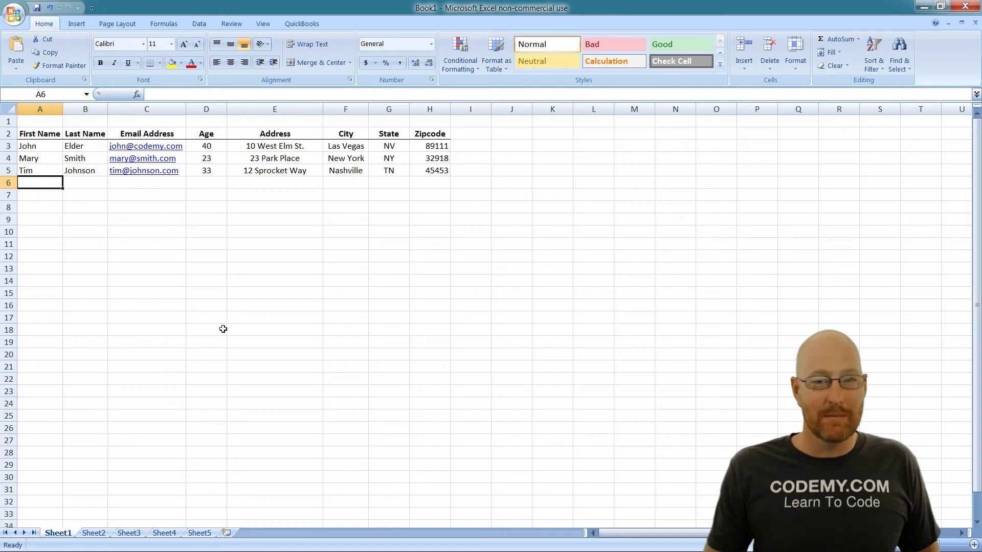
left_click(78, 144)
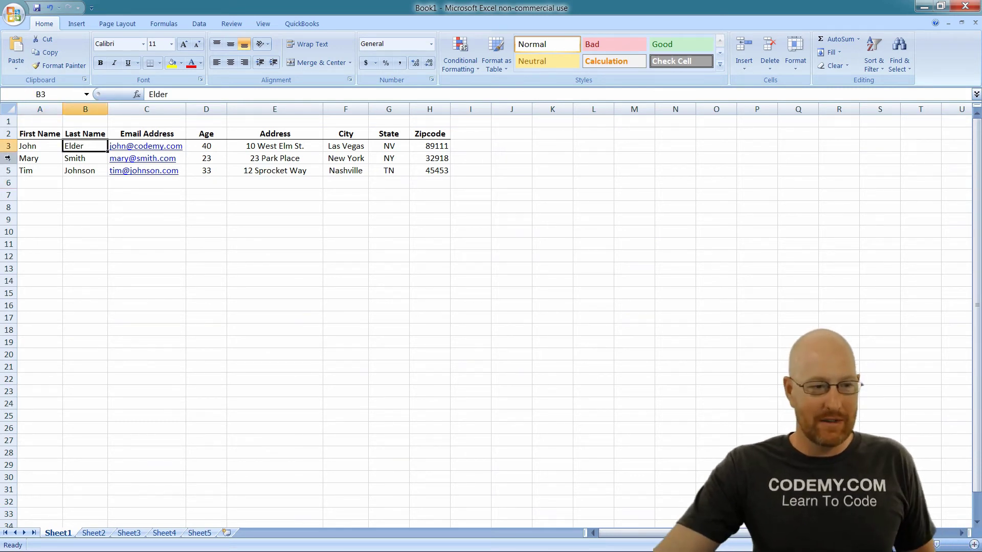
left_click(29, 144)
left_click(45, 160)
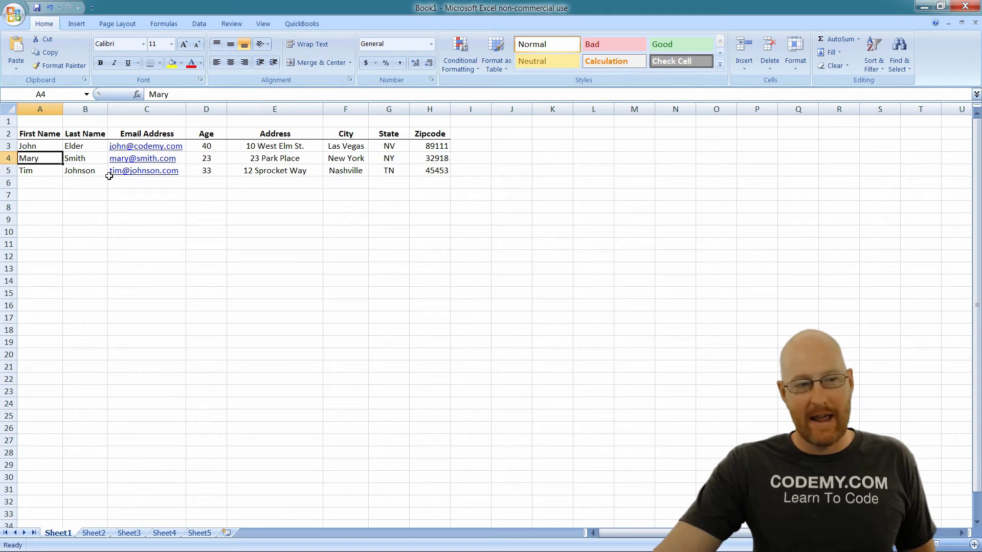
left_click(23, 148)
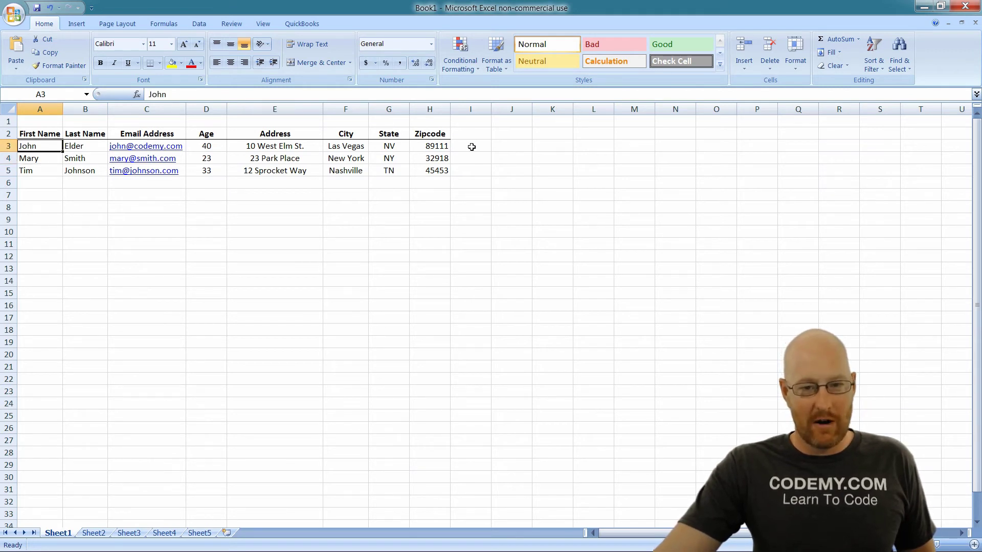
Step: Select the entire first record across its row, then the third record's name and address cells
left_click_drag(473, 145, 42, 150)
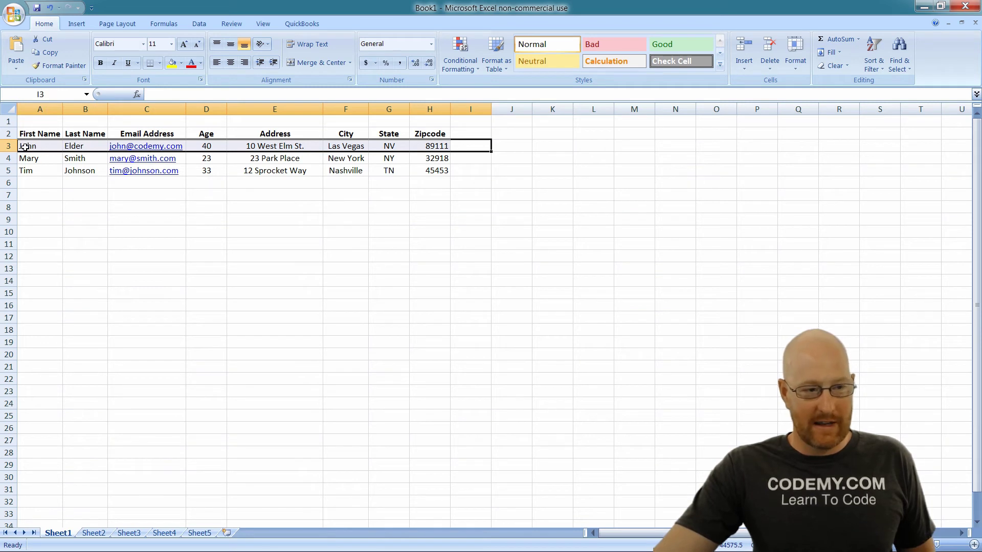
left_click(29, 169)
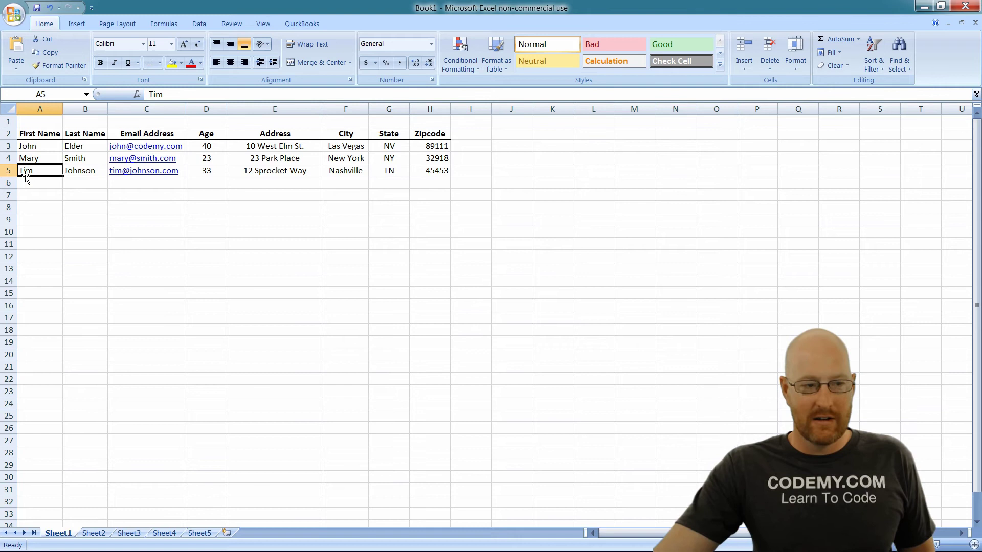
left_click(72, 171)
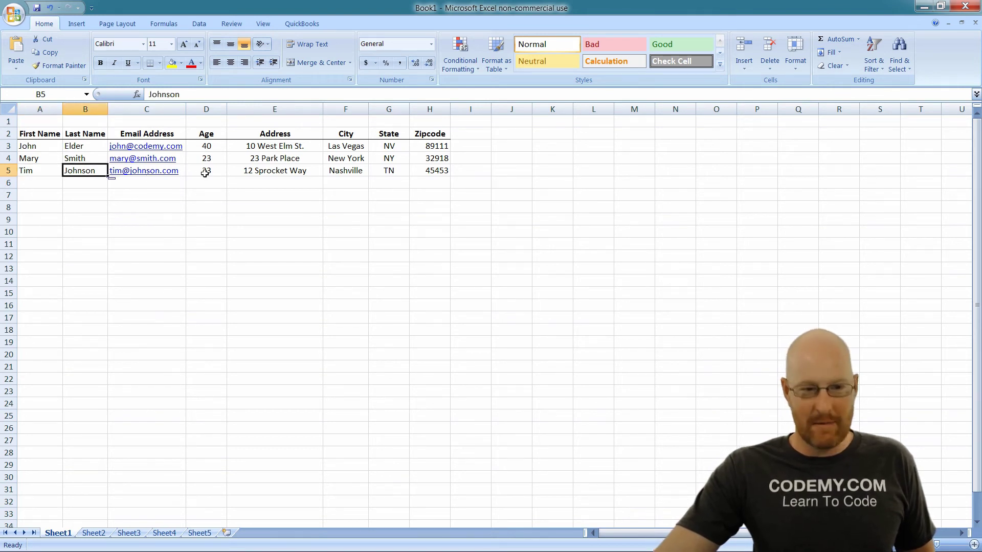
left_click(280, 182)
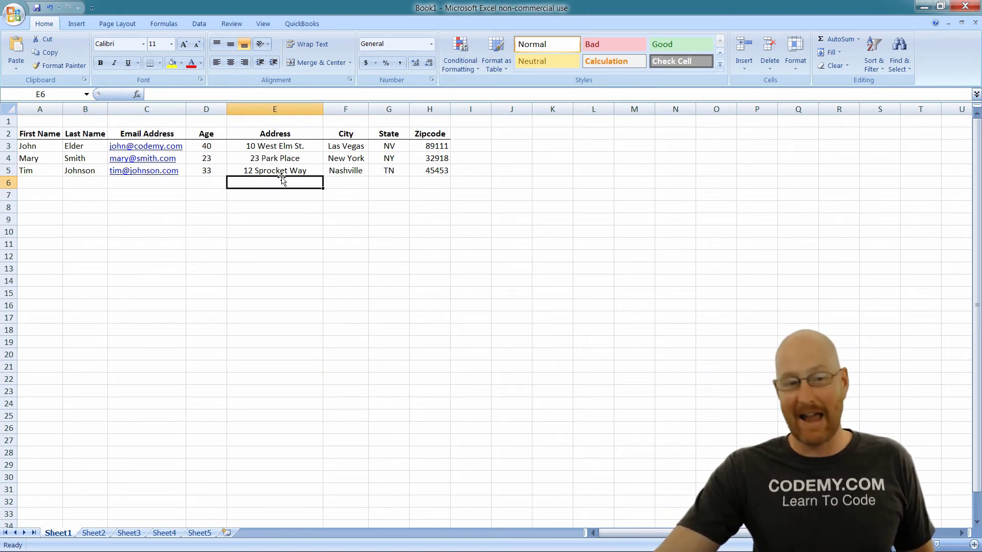
left_click(242, 167)
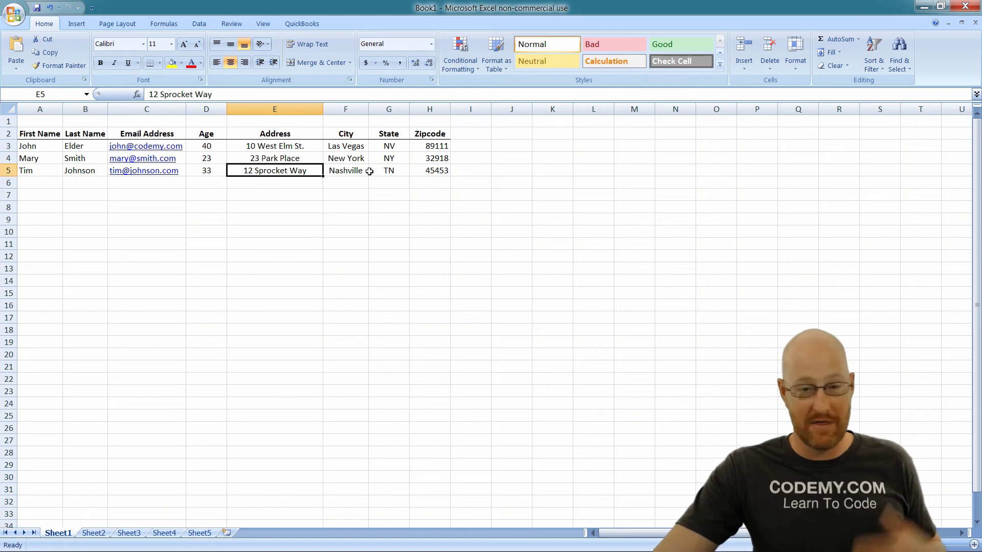
left_click_drag(271, 121, 273, 246)
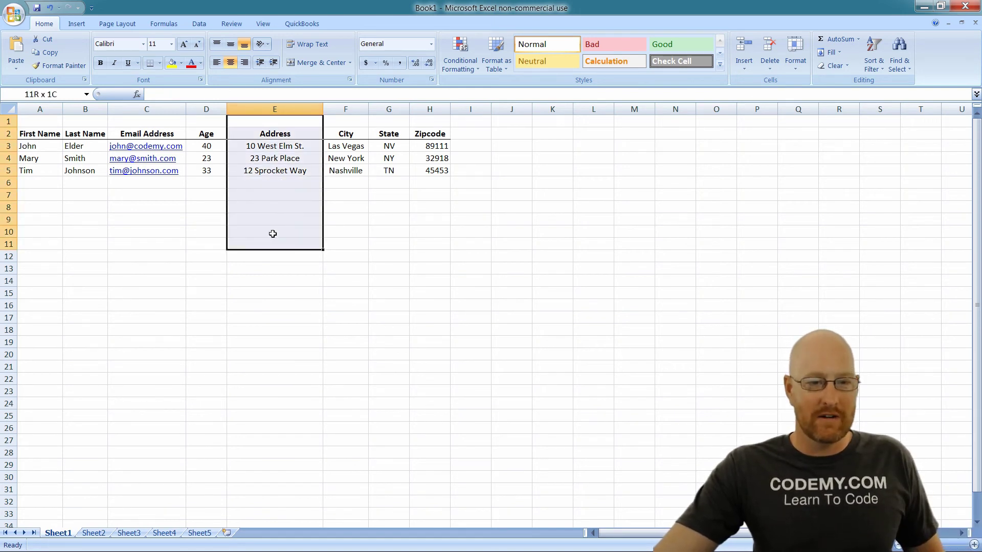
left_click_drag(340, 121, 354, 208)
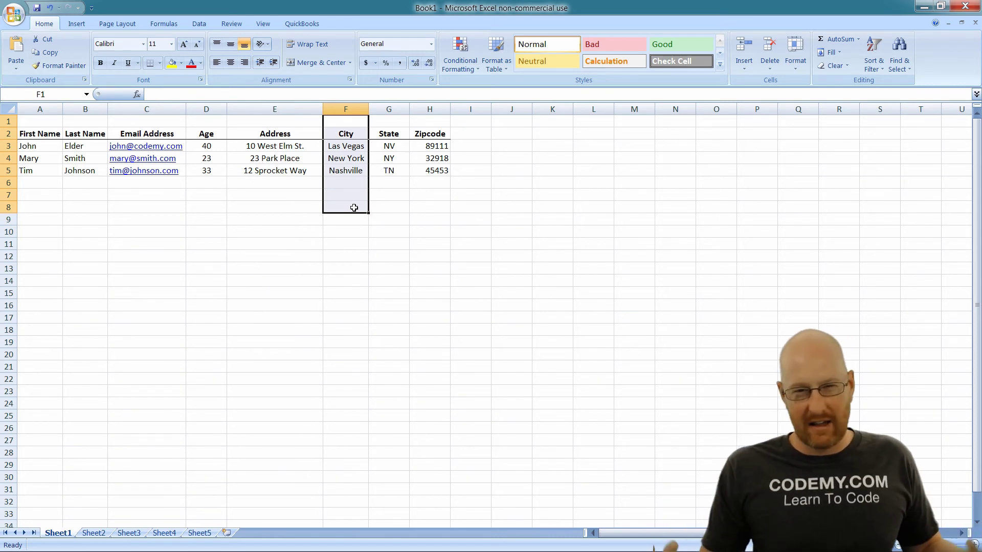